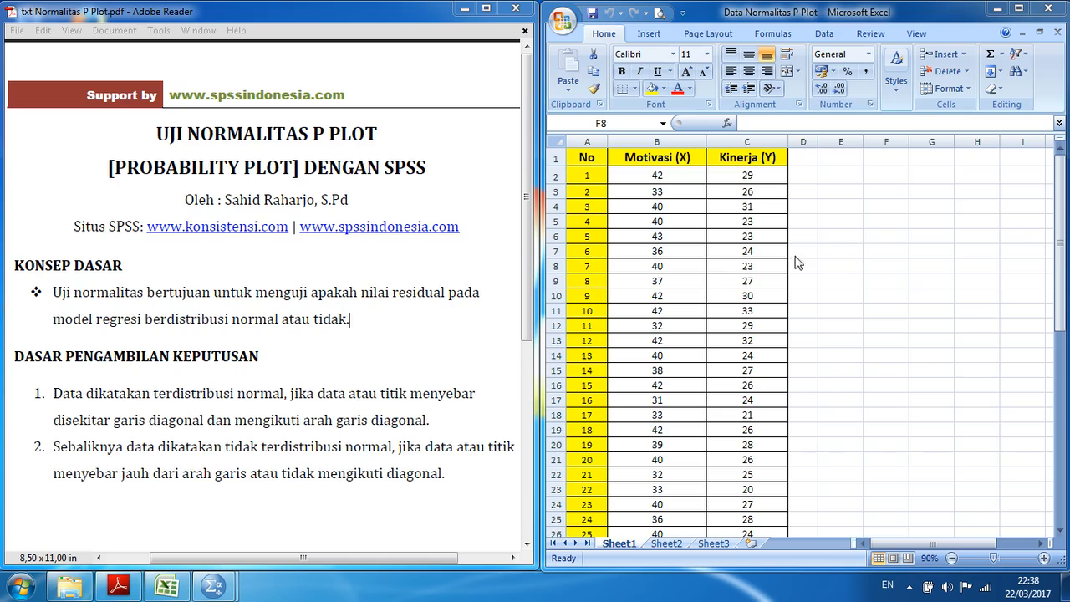
- Look through the No, Motivasi (X) and Kinerja (Y) data in the worksheet down to its last row
{"action": "left_click", "coordinate": [1060, 211]}
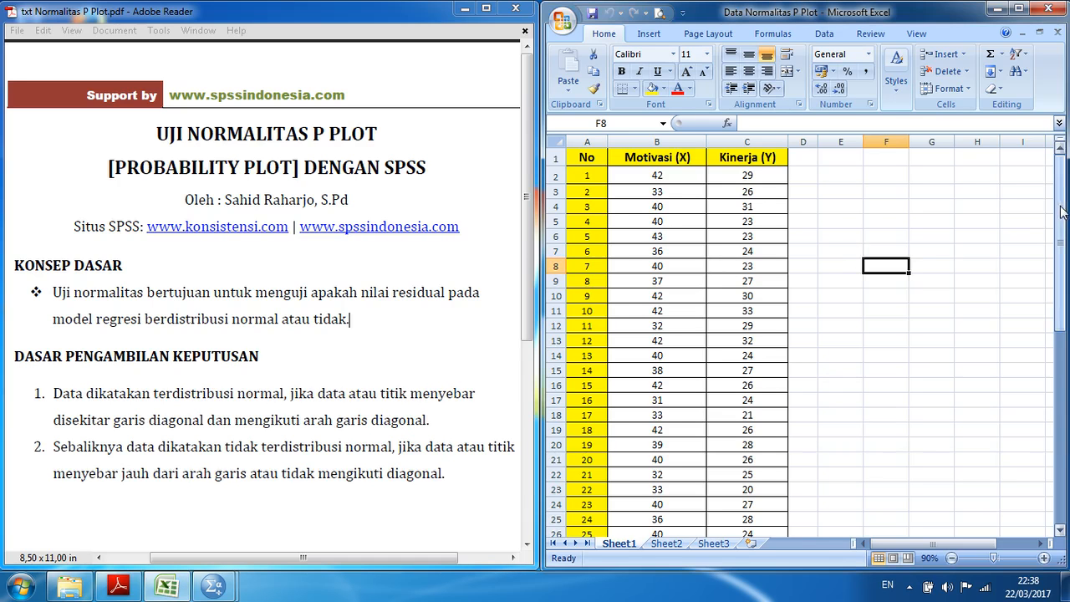
{"action": "left_click_drag", "start_coordinate": [1063, 243], "coordinate": [1063, 468]}
{"action": "scroll", "coordinate": [752, 468], "scroll_direction": "down", "scroll_amount": 1}
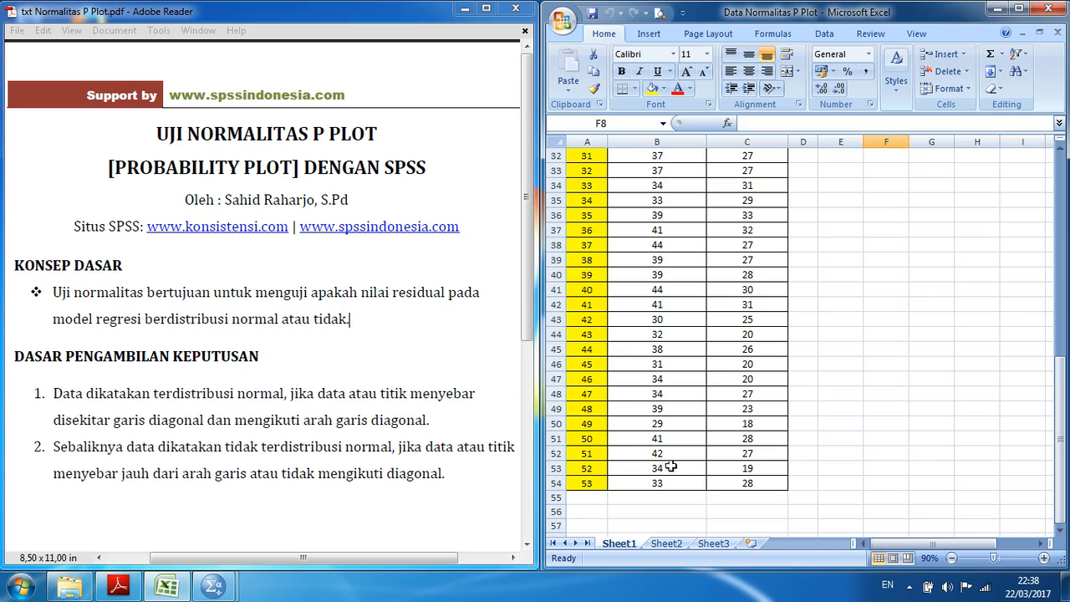
{"action": "left_click_drag", "start_coordinate": [1063, 393], "coordinate": [1059, 167]}
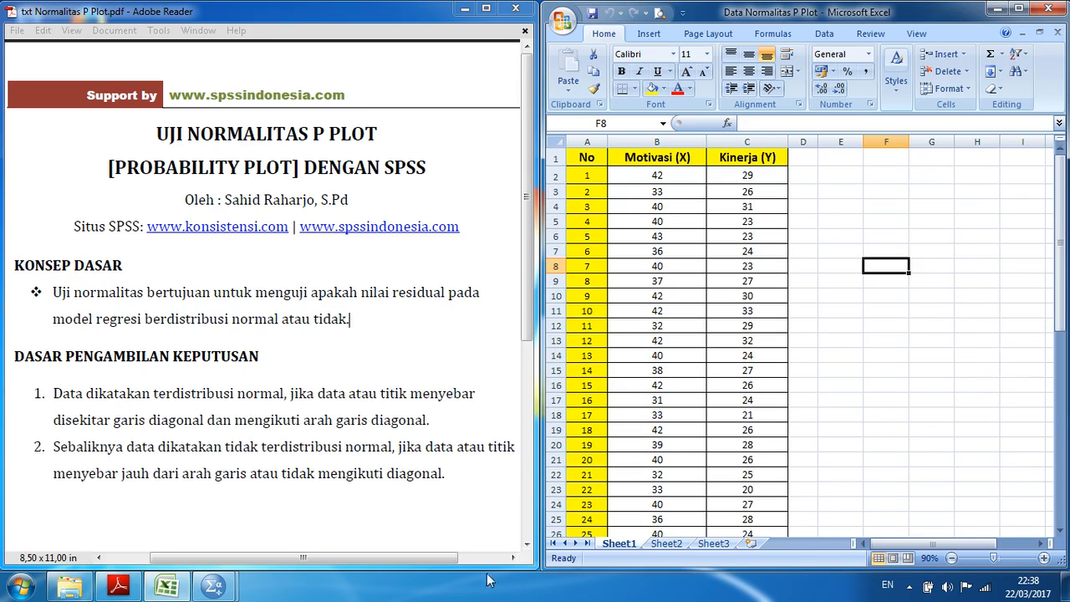
- Switch to the SPSS Data Editor and define two variables named X and Y
{"action": "mouse_move", "coordinate": [233, 593]}
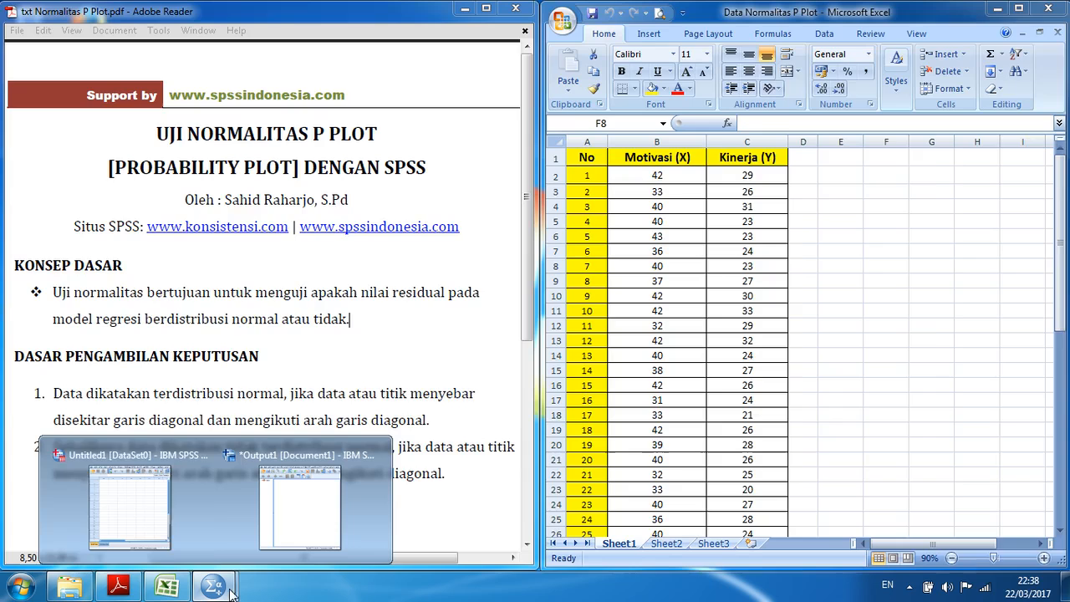
{"action": "left_click", "coordinate": [159, 513]}
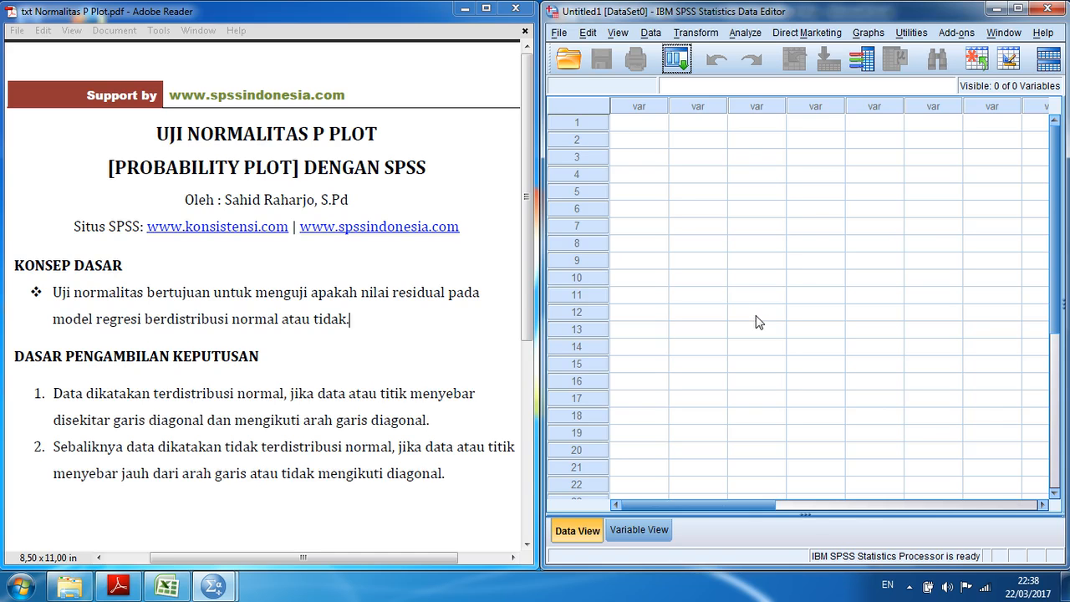
{"action": "left_click", "coordinate": [658, 539]}
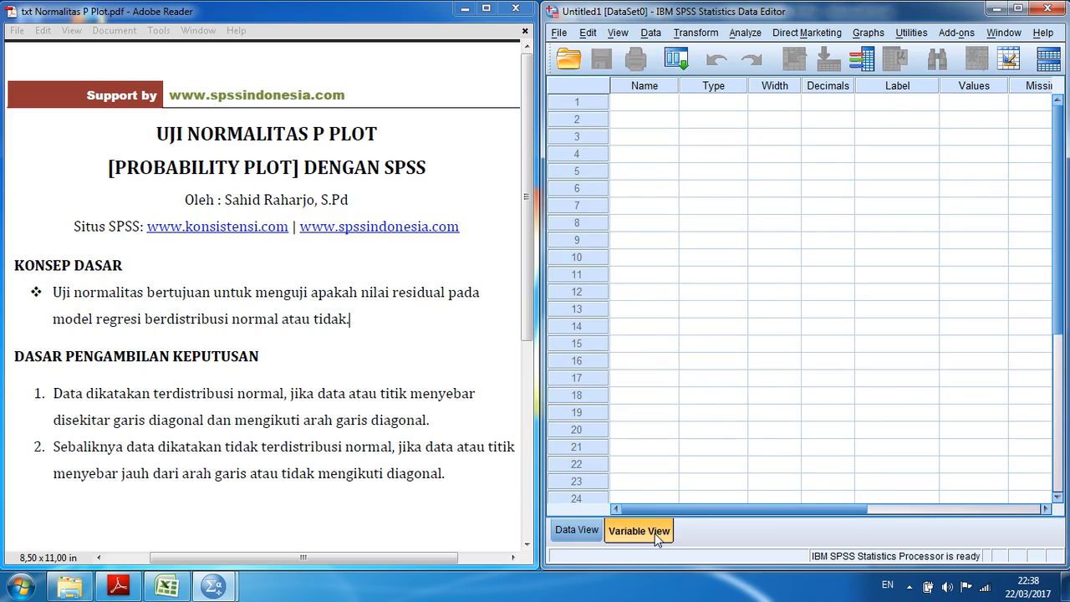
{"action": "left_click", "coordinate": [664, 104]}
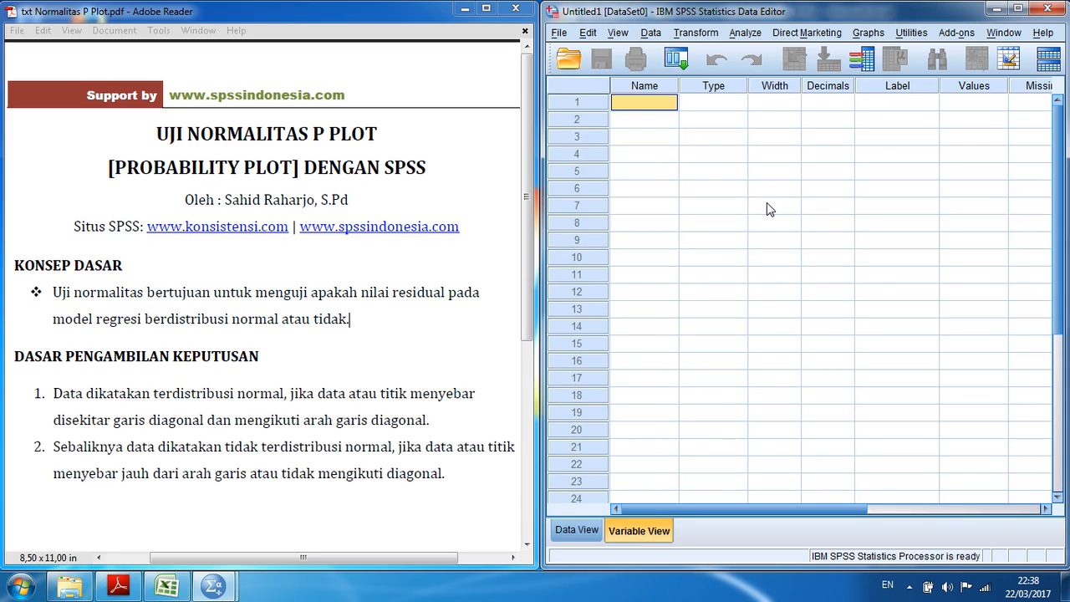
{"action": "key", "text": "shift"}
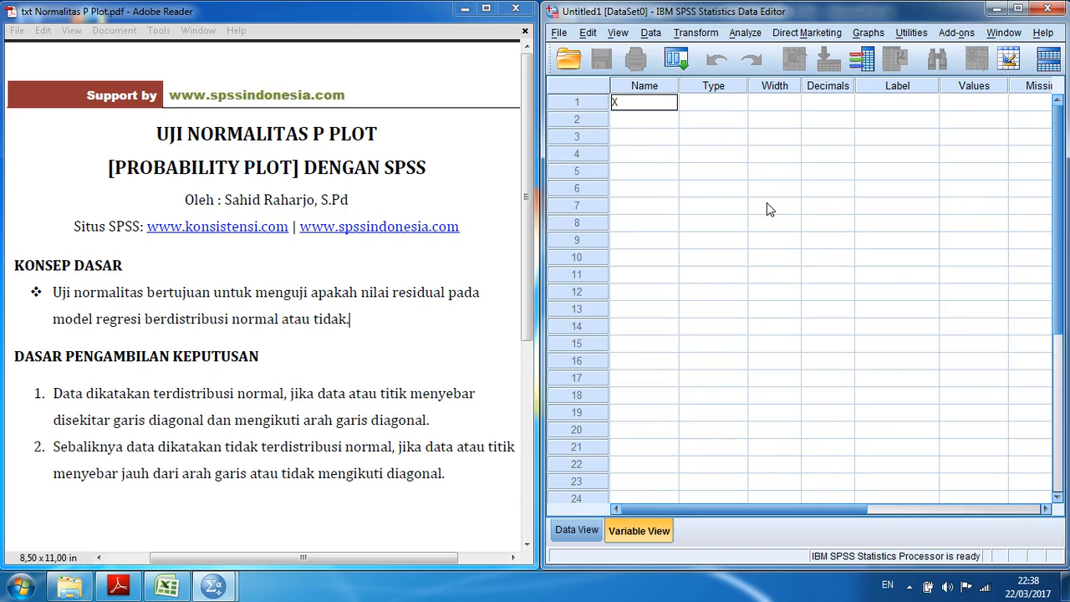
{"action": "left_click", "coordinate": [652, 119]}
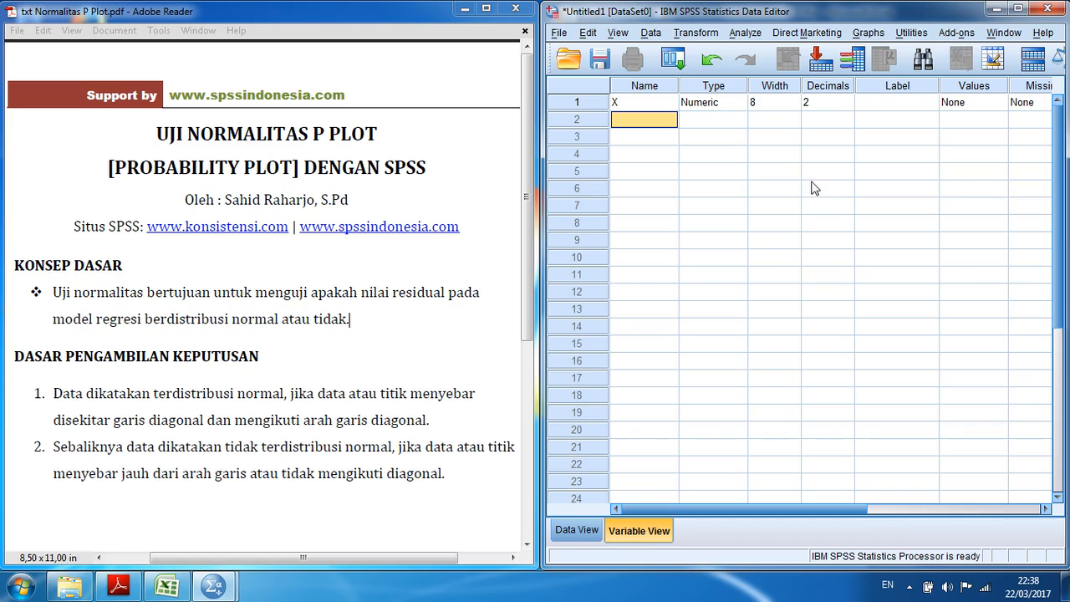
{"action": "type", "text": "Y"}
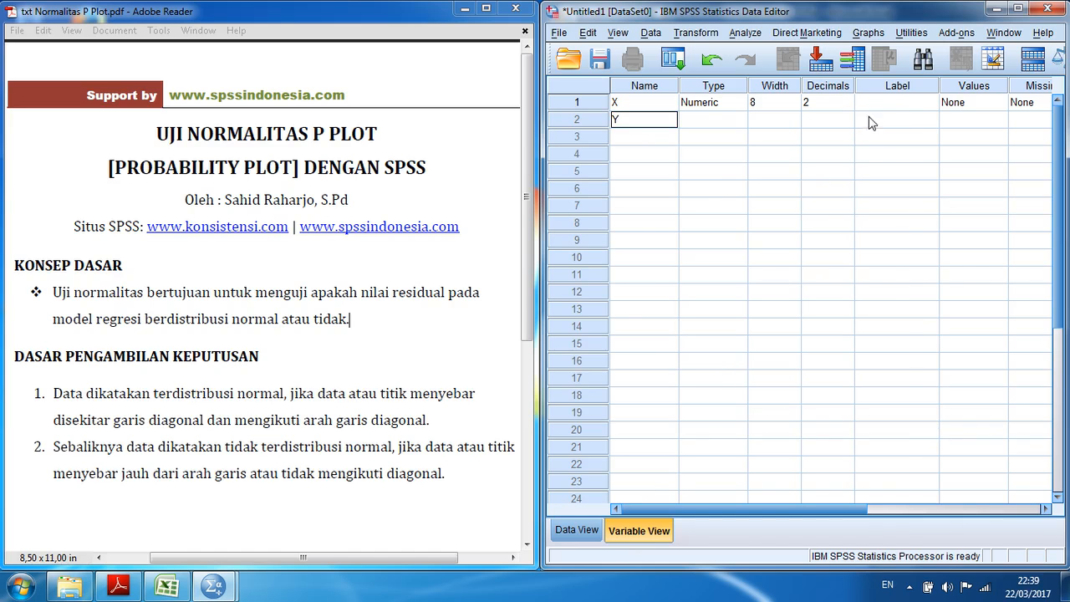
- Check the column headings in the Excel worksheet, and label variable X "Motivasi" and variable Y "Kinerja" in SPSS
{"action": "left_click", "coordinate": [996, 10]}
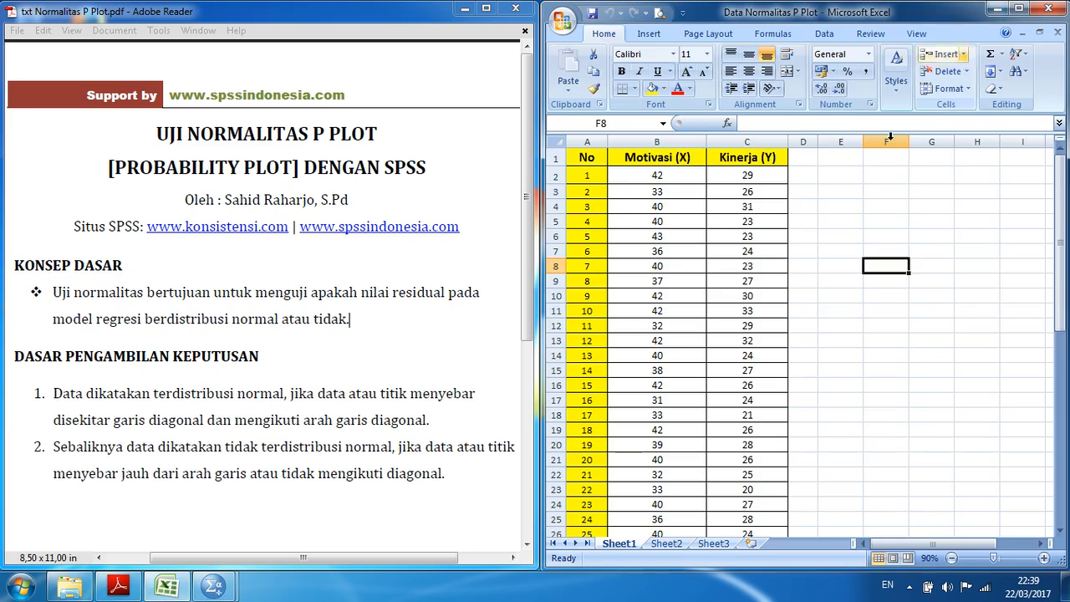
{"action": "left_click", "coordinate": [662, 158]}
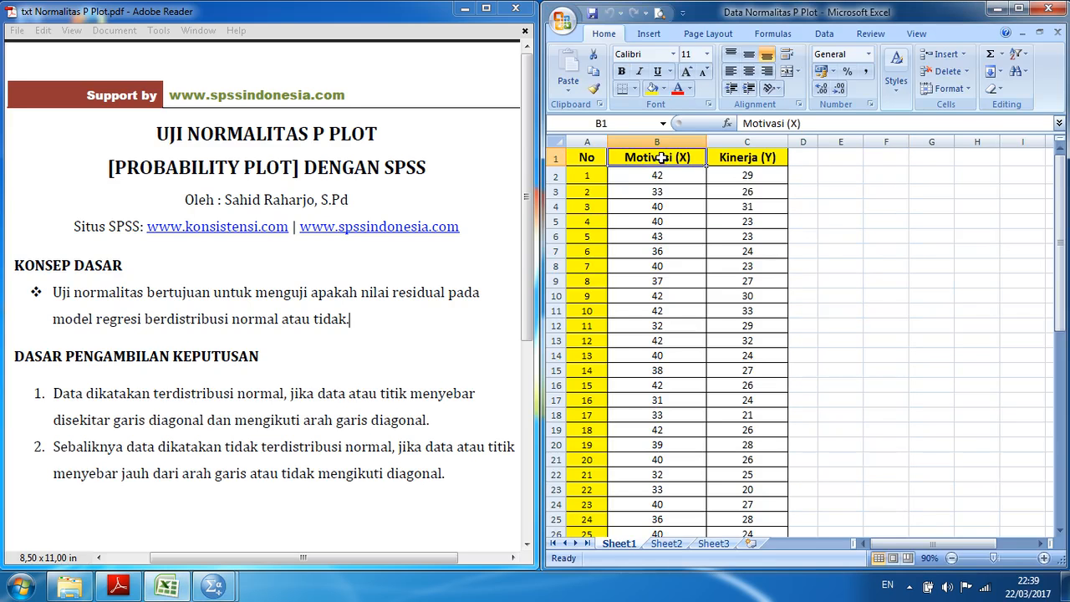
{"action": "left_click", "coordinate": [741, 156]}
{"action": "mouse_move", "coordinate": [215, 588]}
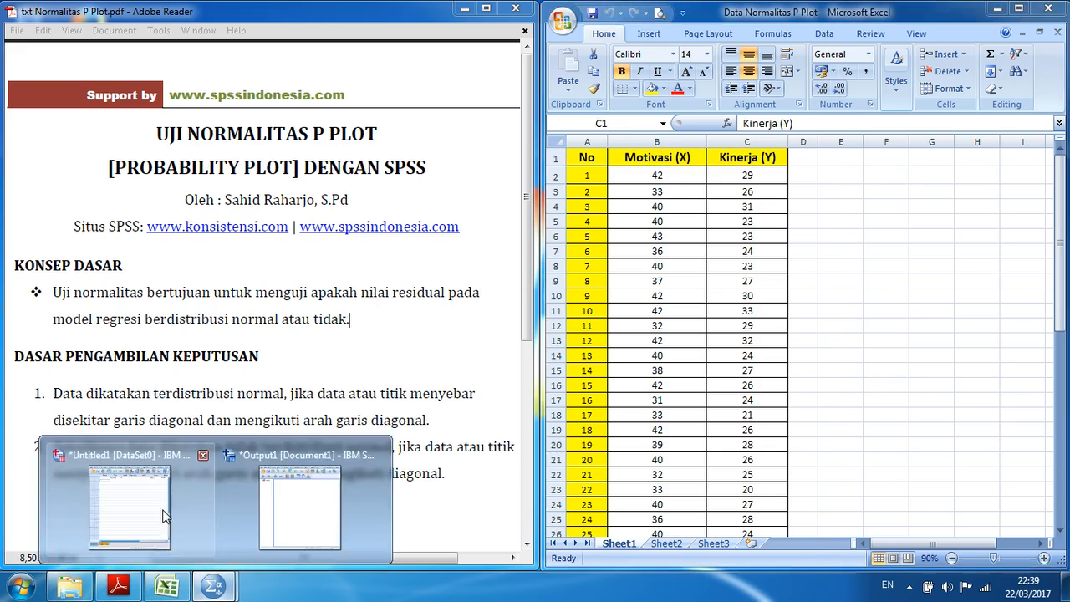
{"action": "left_click", "coordinate": [177, 502]}
{"action": "left_click", "coordinate": [890, 104]}
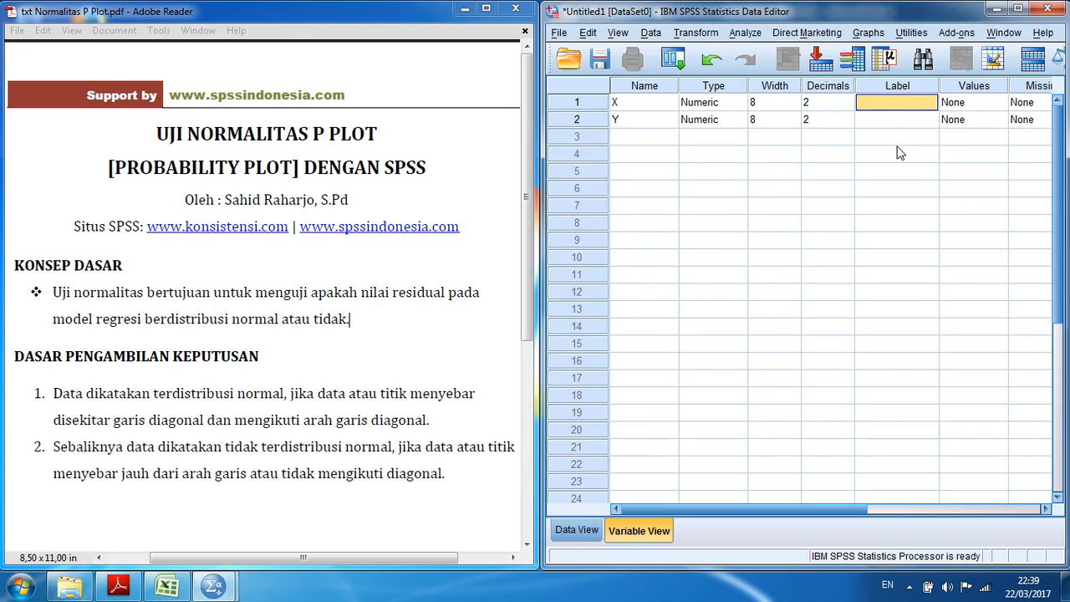
{"action": "key", "text": "F2"}
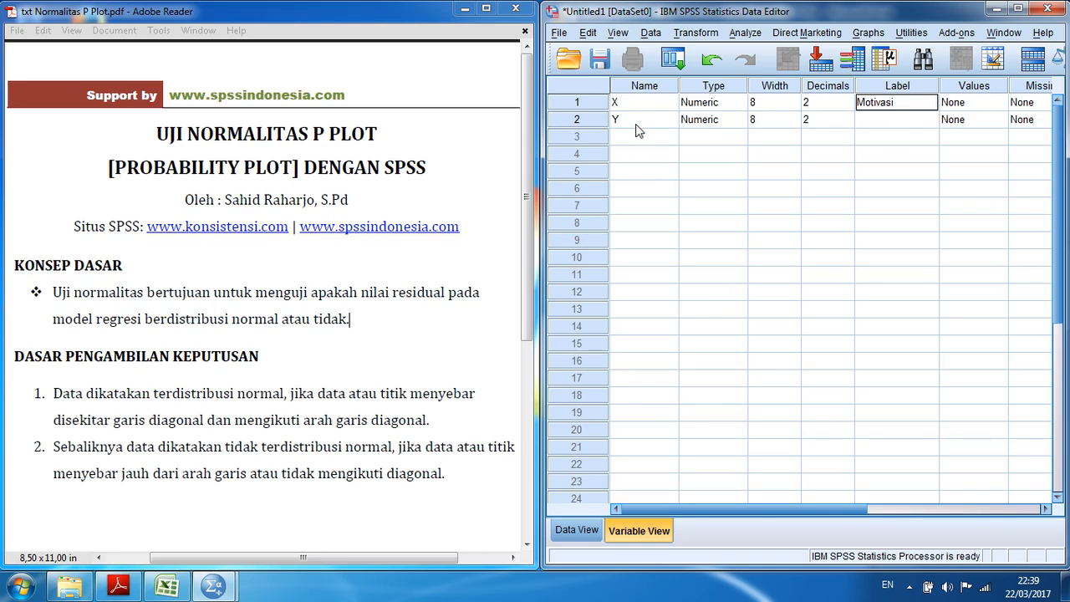
{"action": "left_click", "coordinate": [890, 122]}
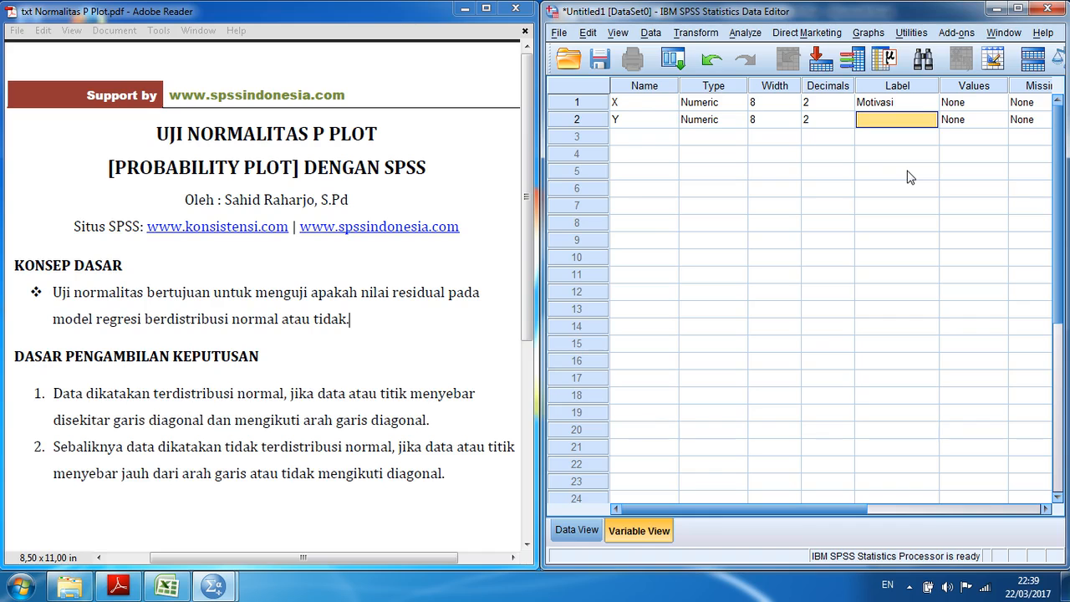
{"action": "type", "text": "Kinerja"}
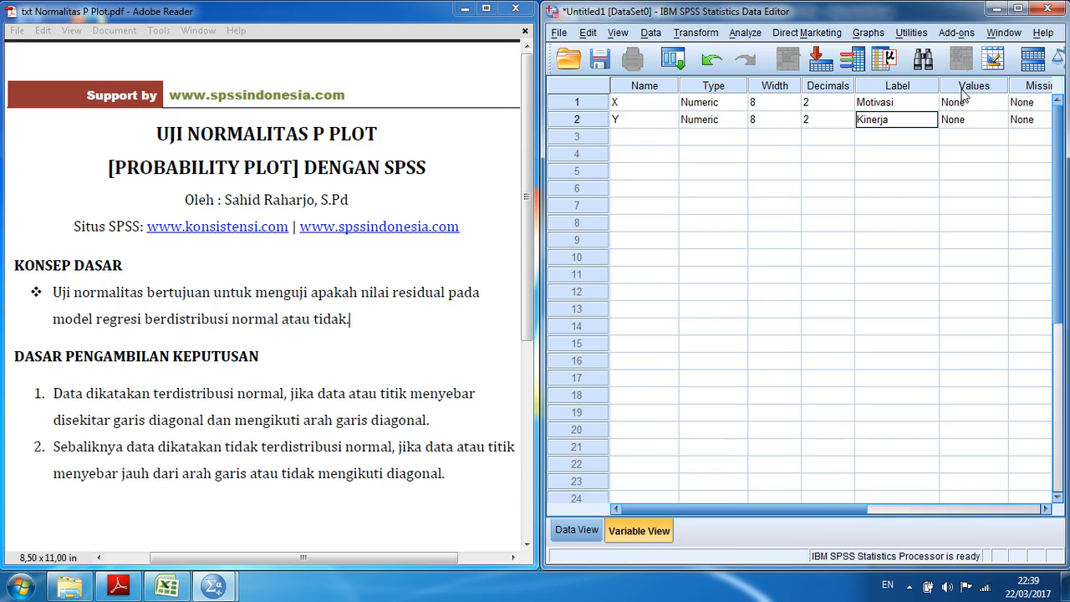
- Show the SPSS data grid, and copy the Motivasi and Kinerja scores in B2:C54 from the Excel worksheet
{"action": "left_click_drag", "start_coordinate": [852, 510], "coordinate": [803, 511]}
{"action": "left_click", "coordinate": [577, 530]}
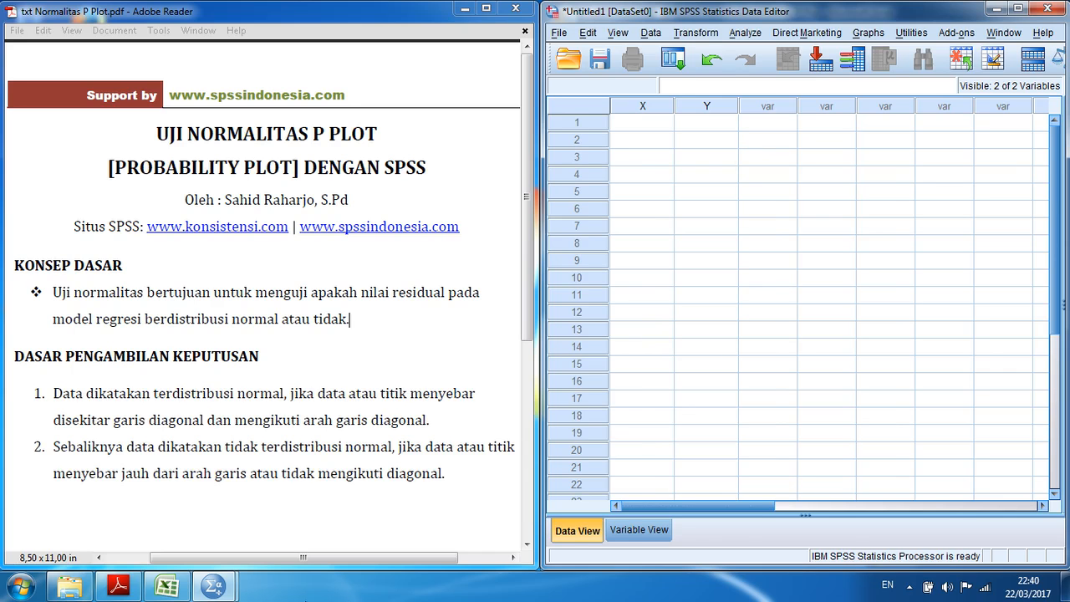
{"action": "left_click", "coordinate": [166, 586]}
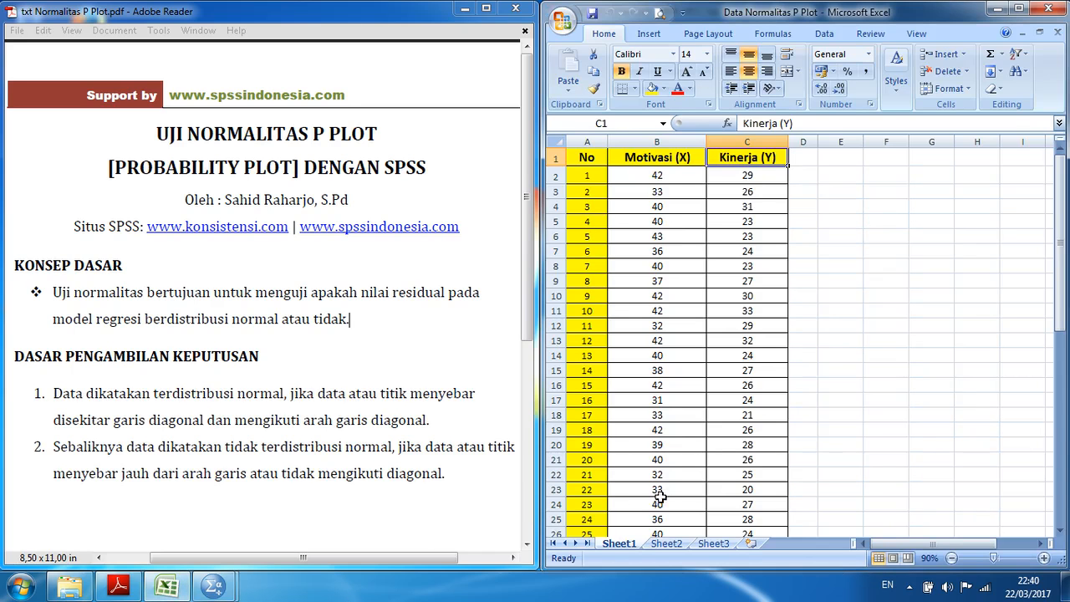
{"action": "left_click_drag", "start_coordinate": [660, 175], "coordinate": [743, 513]}
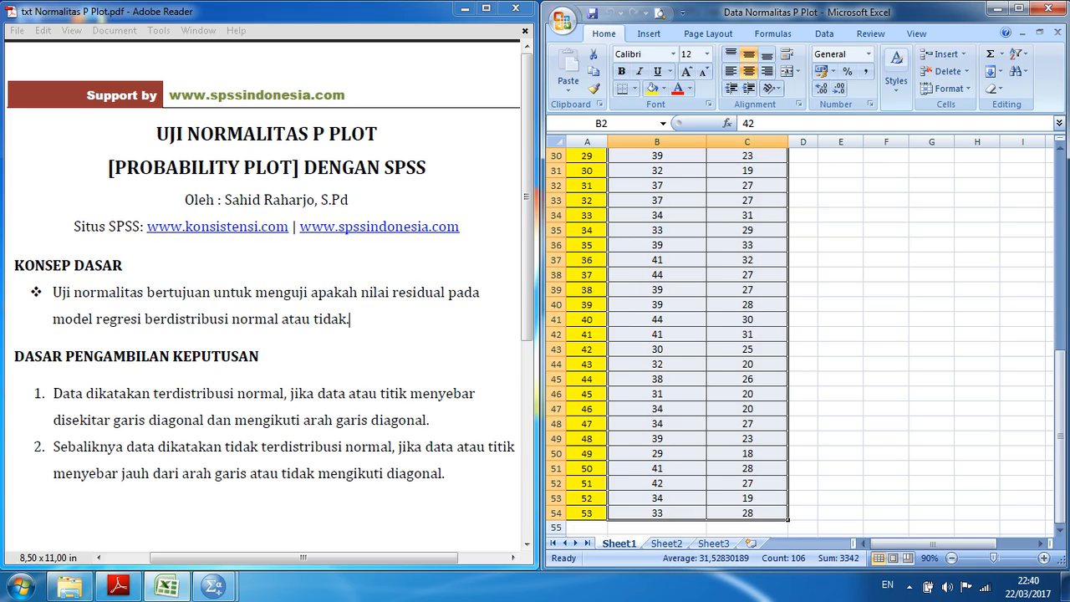
{"action": "left_click_drag", "start_coordinate": [1059, 368], "coordinate": [1063, 164]}
{"action": "right_click", "coordinate": [676, 260]}
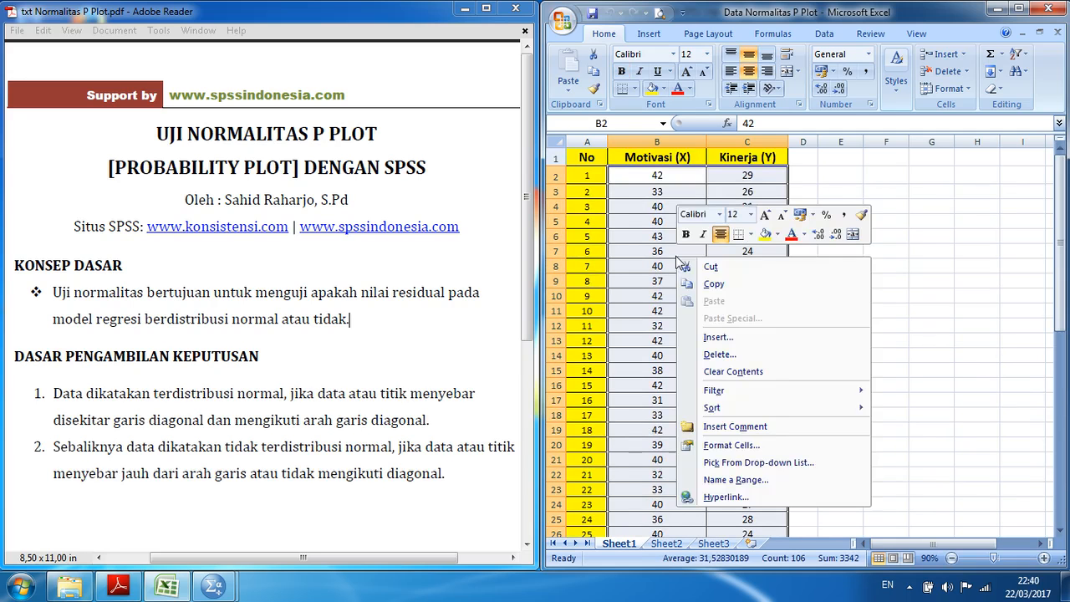
{"action": "left_click", "coordinate": [714, 284]}
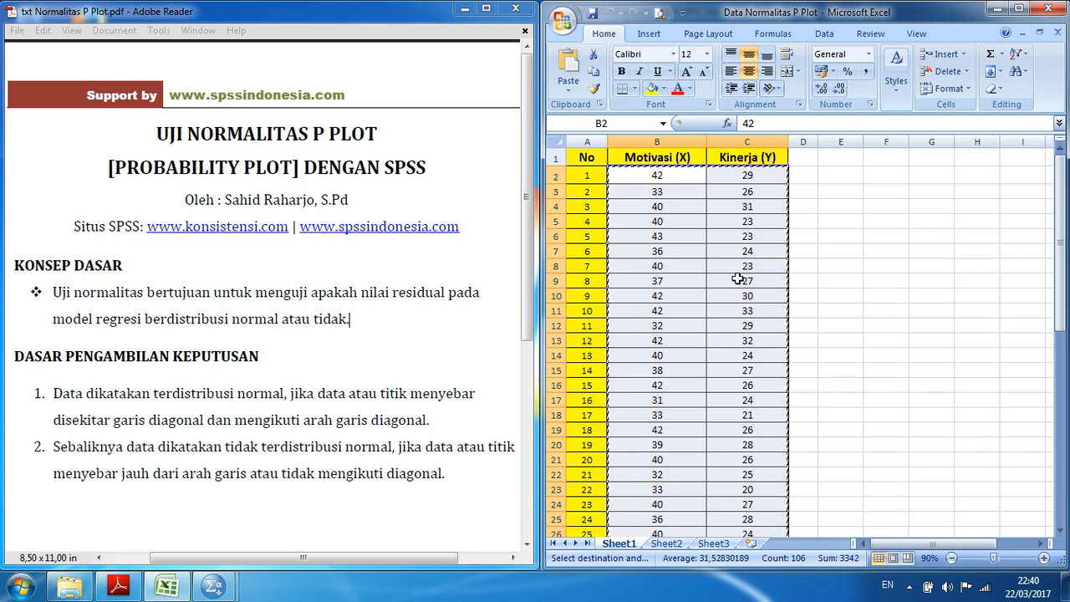
- Paste the copied scores into the X and Y columns of the SPSS Data Editor, starting at row 1
{"action": "left_click", "coordinate": [218, 587]}
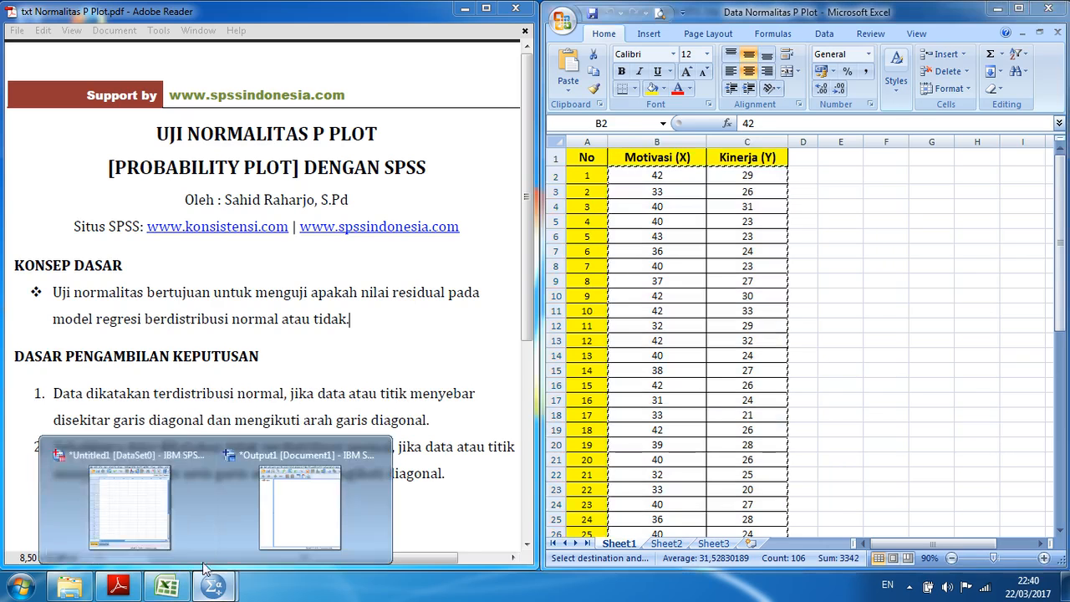
{"action": "left_click", "coordinate": [160, 496]}
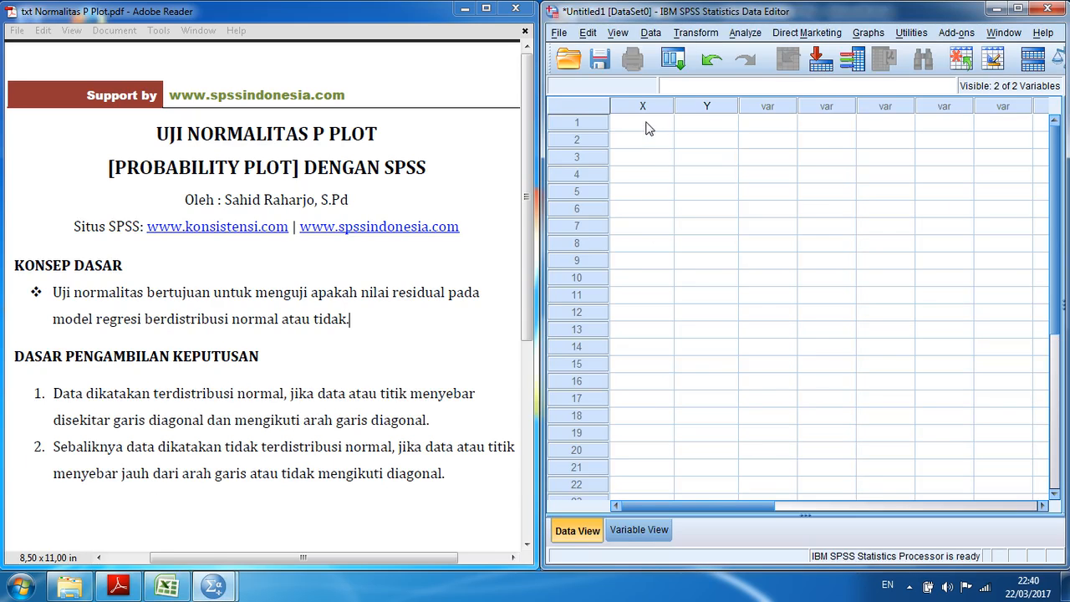
{"action": "right_click", "coordinate": [648, 125]}
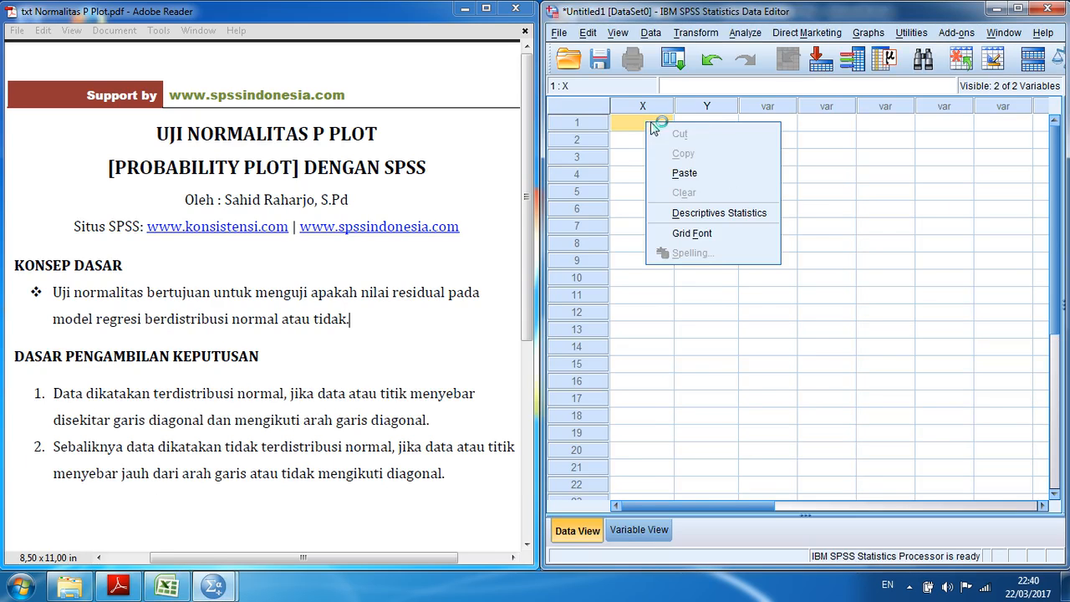
{"action": "left_click", "coordinate": [740, 175]}
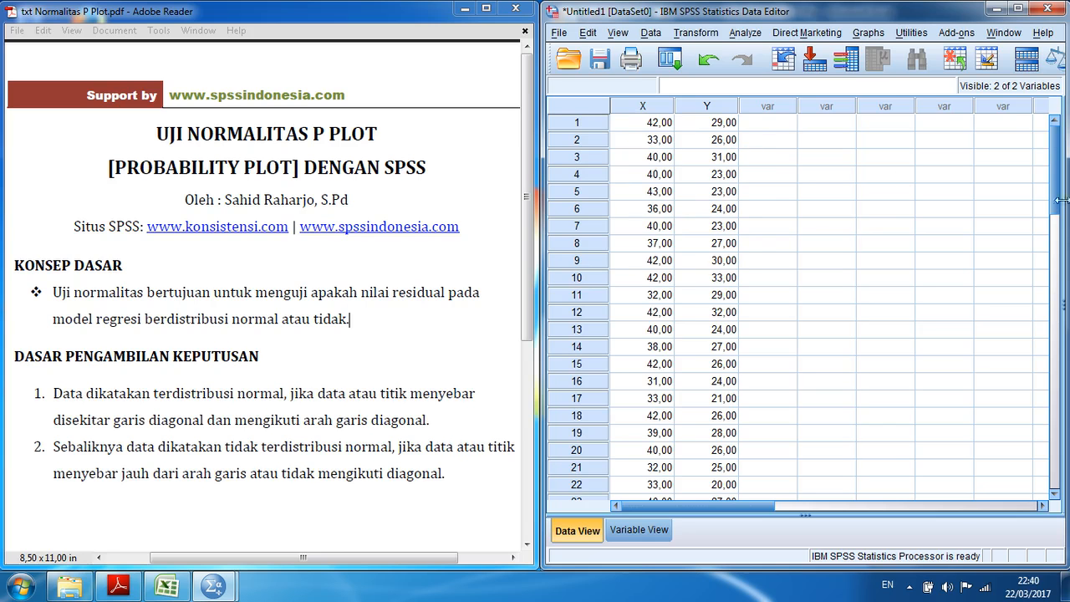
- Compare the pasted X and Y data in SPSS with the Excel source down to the last row, and return to SPSS
{"action": "left_click", "coordinate": [1058, 282]}
{"action": "left_click_drag", "start_coordinate": [1058, 282], "coordinate": [1054, 369]}
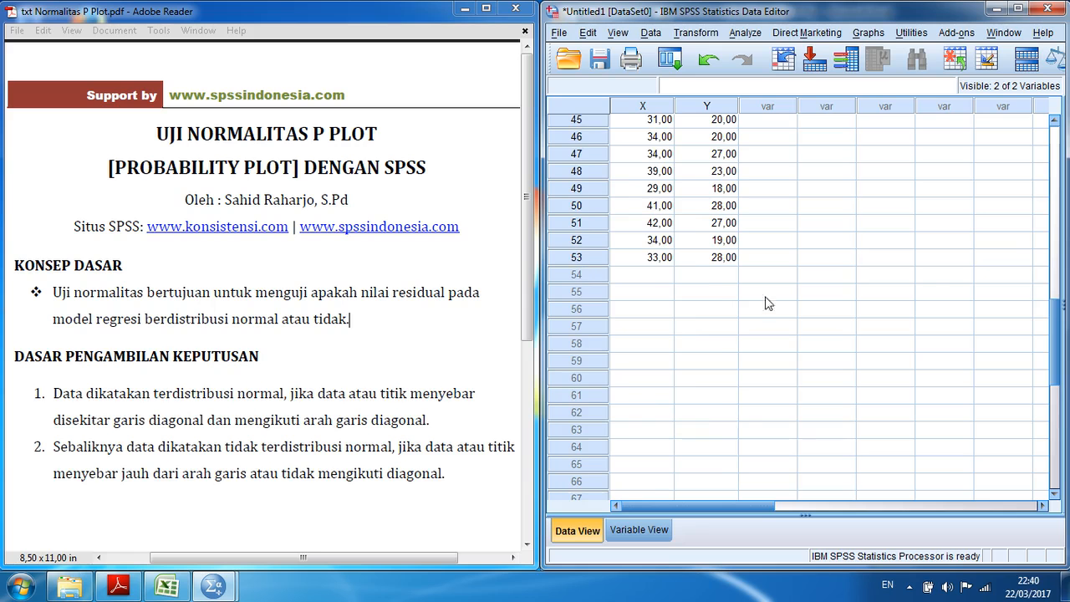
{"action": "left_click_drag", "start_coordinate": [1057, 366], "coordinate": [1047, 183]}
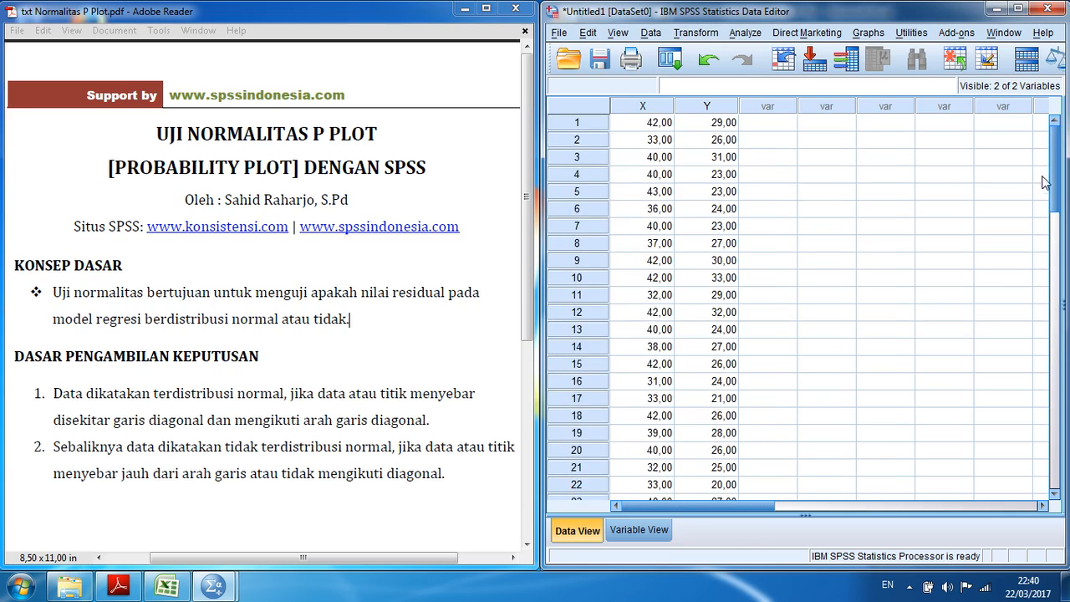
{"action": "left_click", "coordinate": [995, 8]}
{"action": "left_click_drag", "start_coordinate": [1061, 248], "coordinate": [1060, 259]}
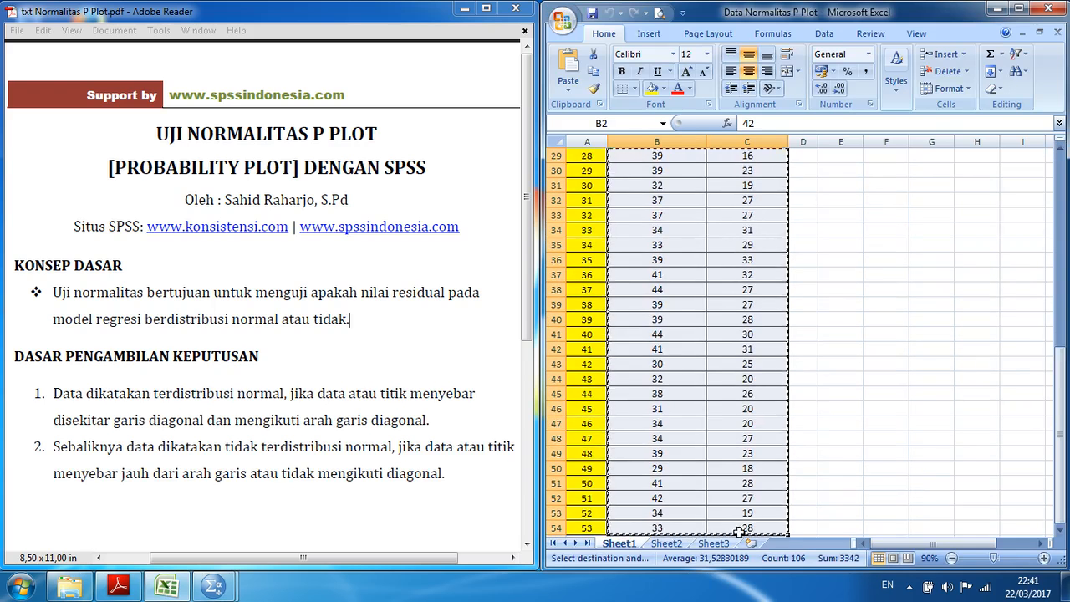
{"action": "scroll", "coordinate": [740, 531], "scroll_direction": "down", "scroll_amount": 1}
{"action": "left_click_drag", "start_coordinate": [1061, 440], "coordinate": [1059, 431]}
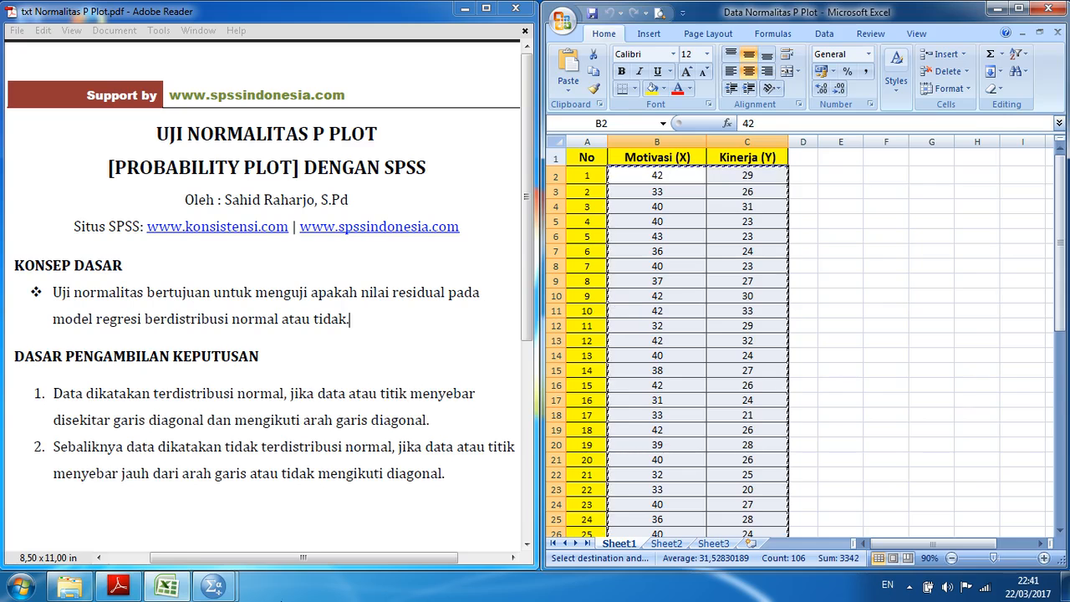
{"action": "mouse_move", "coordinate": [215, 585]}
{"action": "left_click", "coordinate": [162, 502]}
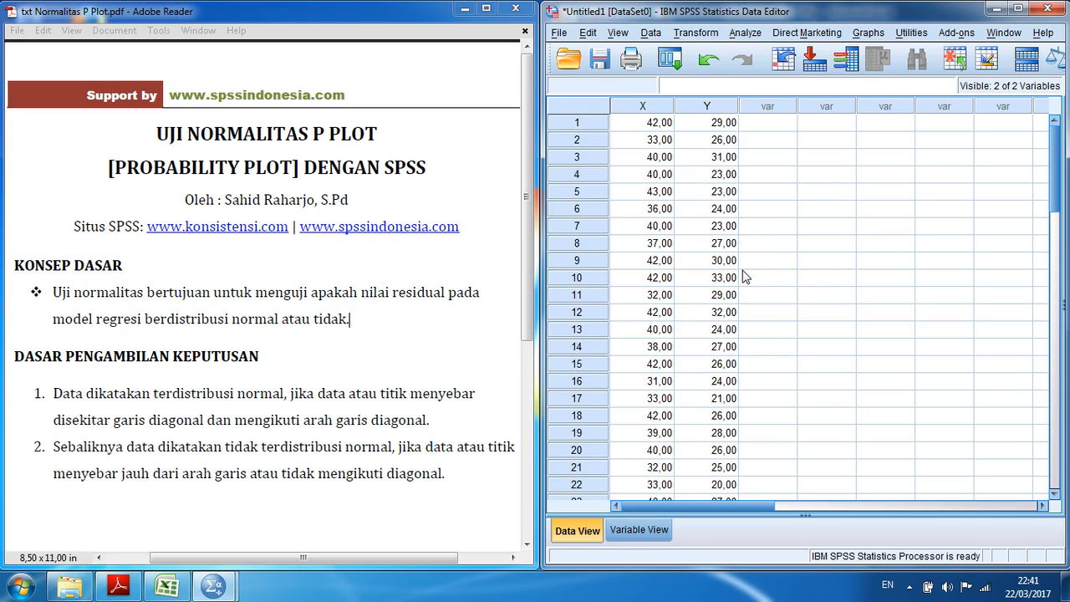
- Start a Linear Regression analysis and assign Motivasi [X] as the independent variable
{"action": "left_click", "coordinate": [741, 33]}
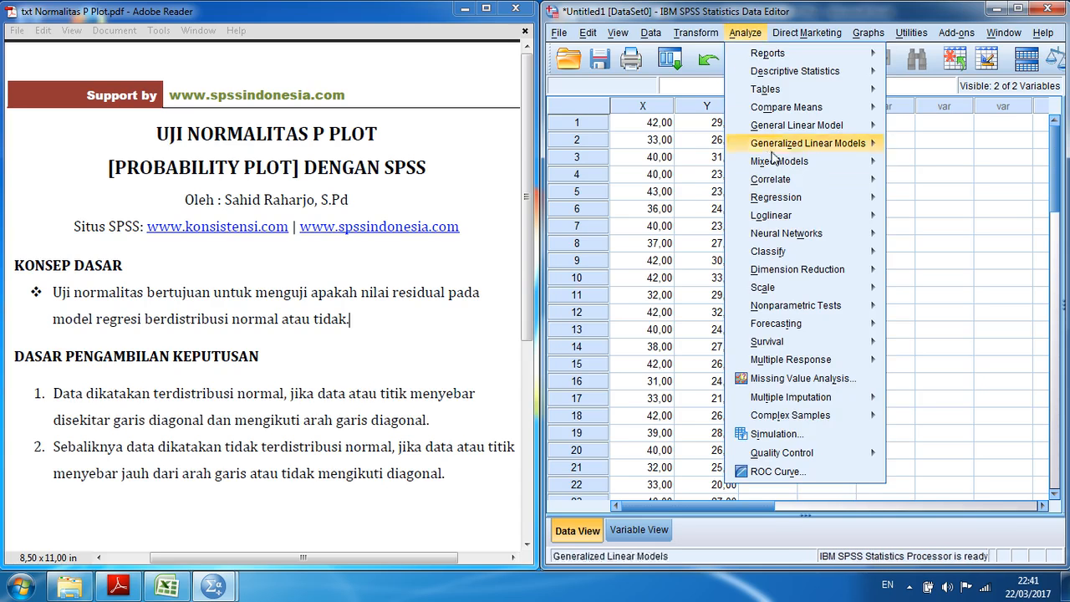
{"action": "mouse_move", "coordinate": [796, 204]}
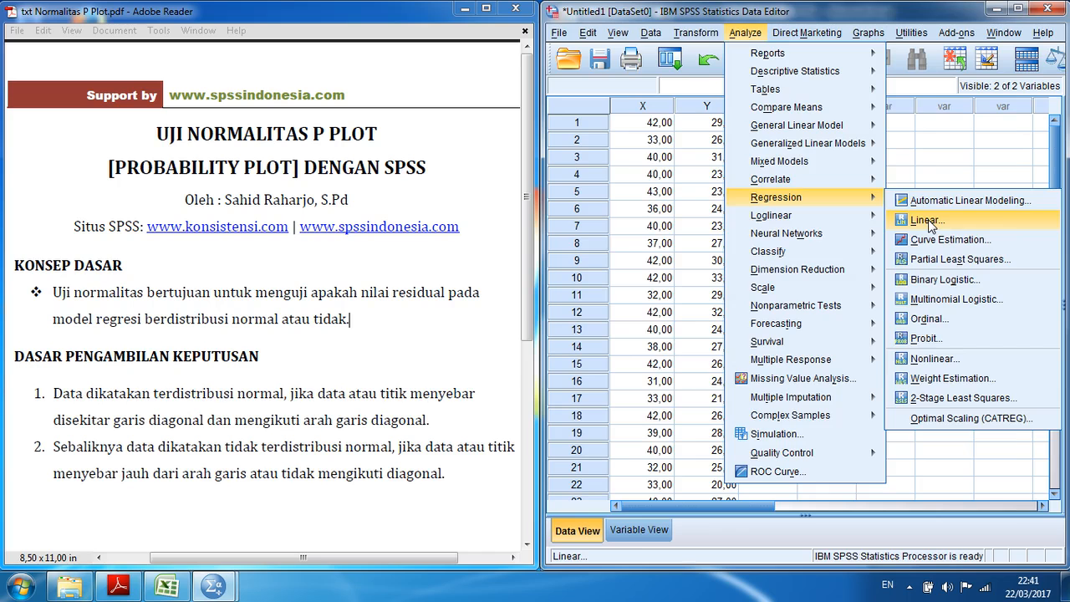
{"action": "left_click", "coordinate": [926, 221]}
{"action": "left_click_drag", "start_coordinate": [819, 130], "coordinate": [818, 110]}
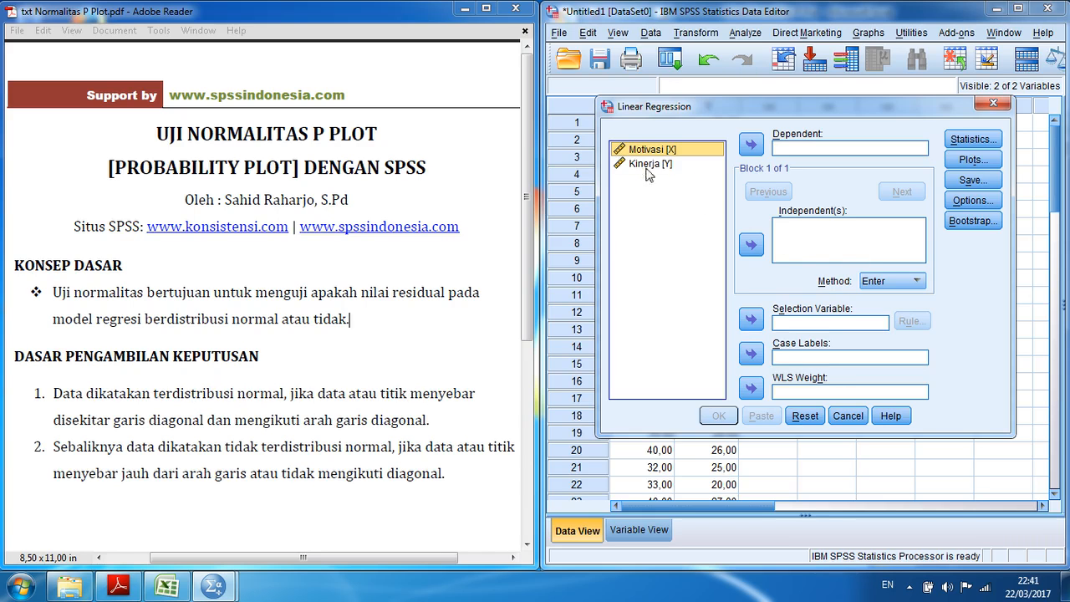
{"action": "left_click", "coordinate": [751, 245]}
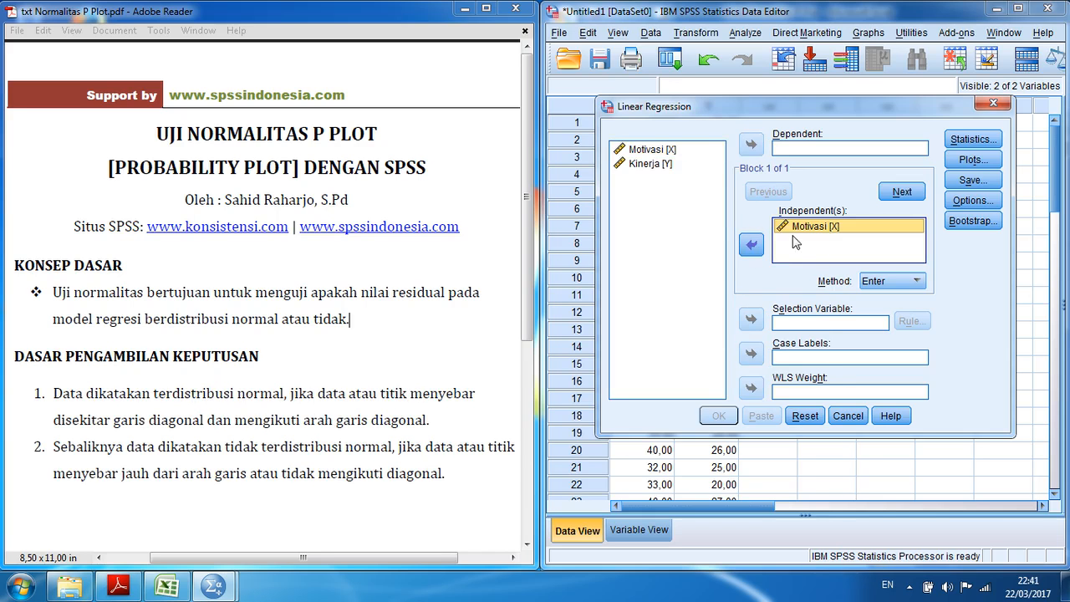
- Assign Kinerja [Y] as the dependent variable of the linear regression
{"action": "left_click", "coordinate": [651, 166]}
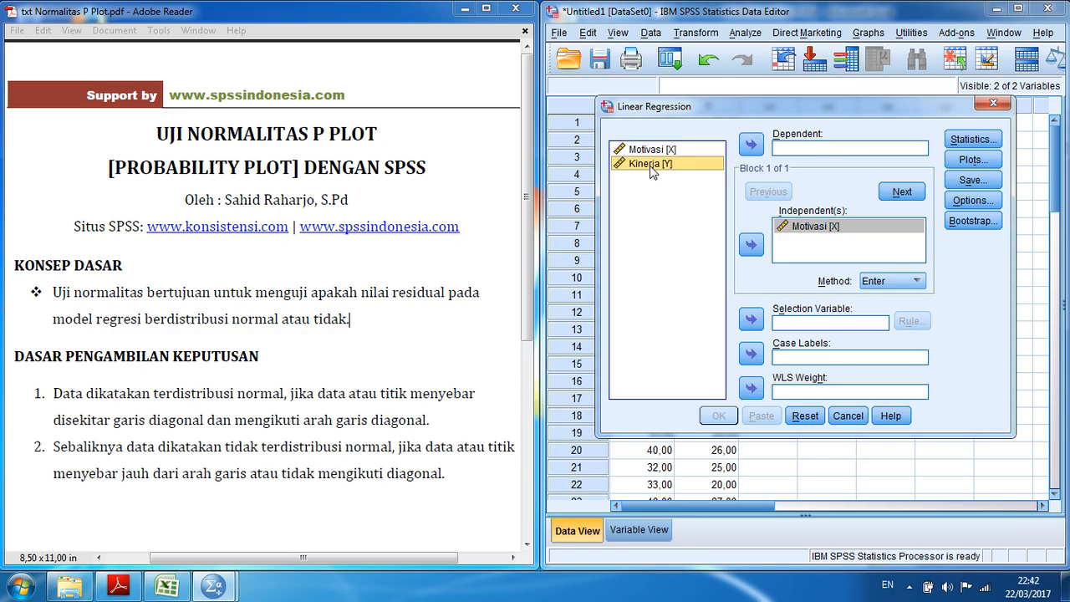
{"action": "left_click", "coordinate": [750, 146]}
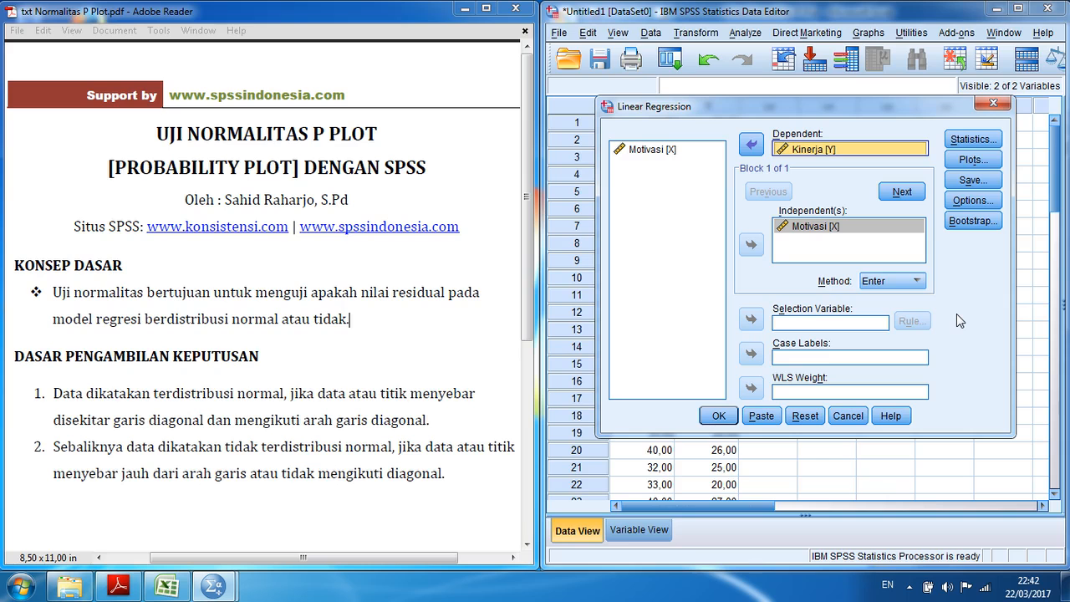
- Request the normal probability plot of the standardized residuals and run the linear regression
{"action": "left_click", "coordinate": [972, 160]}
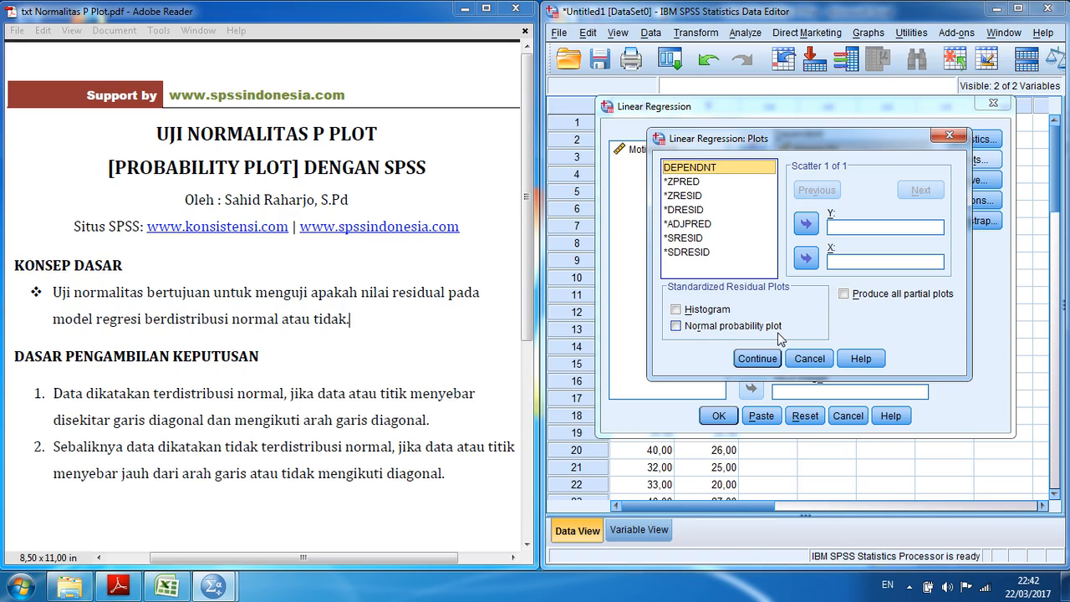
{"action": "left_click", "coordinate": [676, 325]}
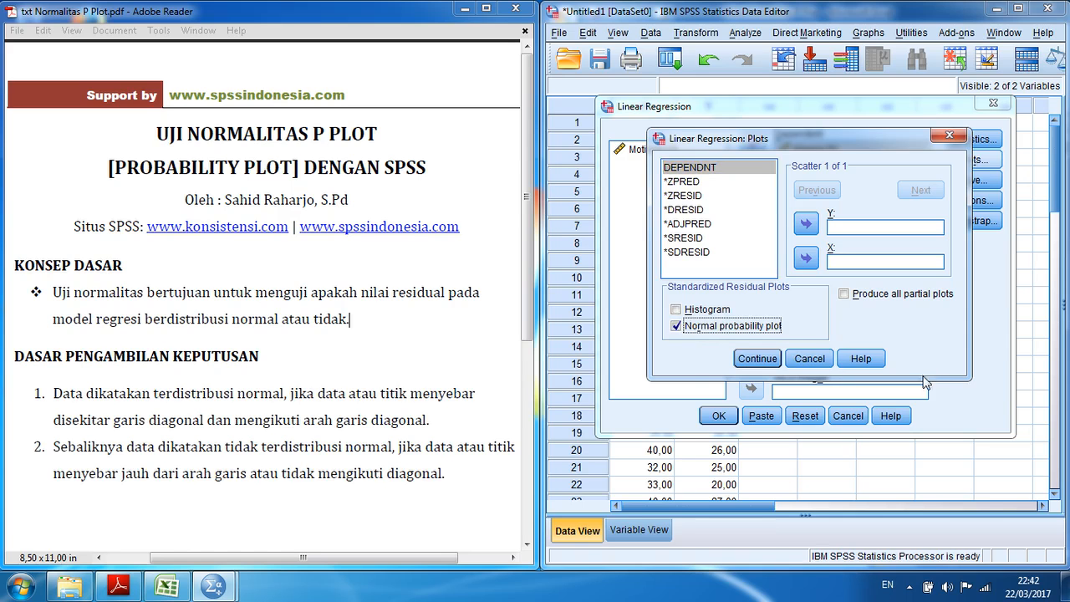
{"action": "left_click", "coordinate": [757, 359]}
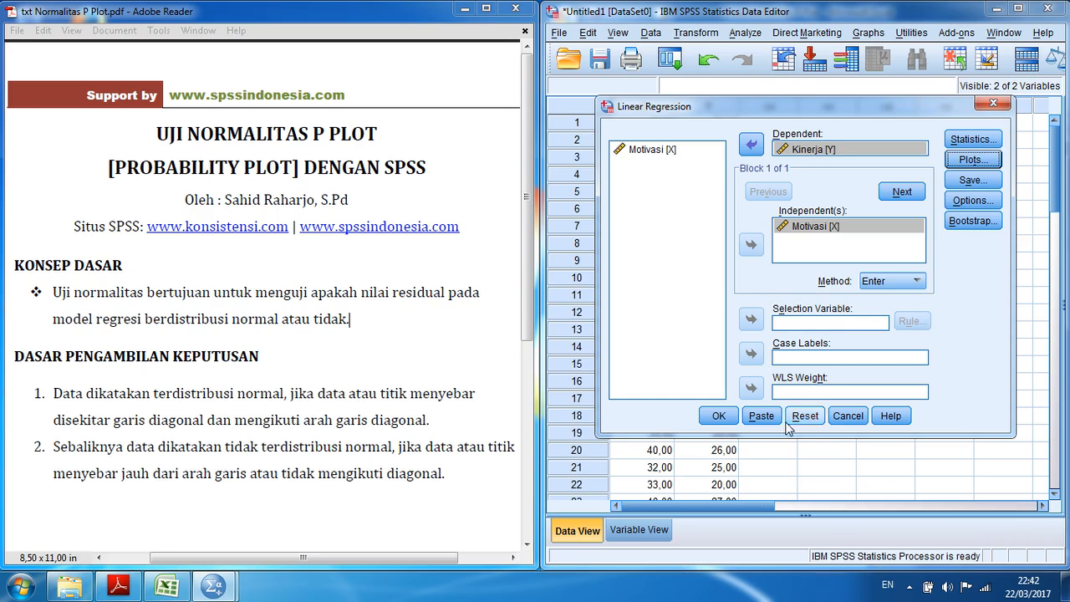
{"action": "left_click", "coordinate": [717, 417]}
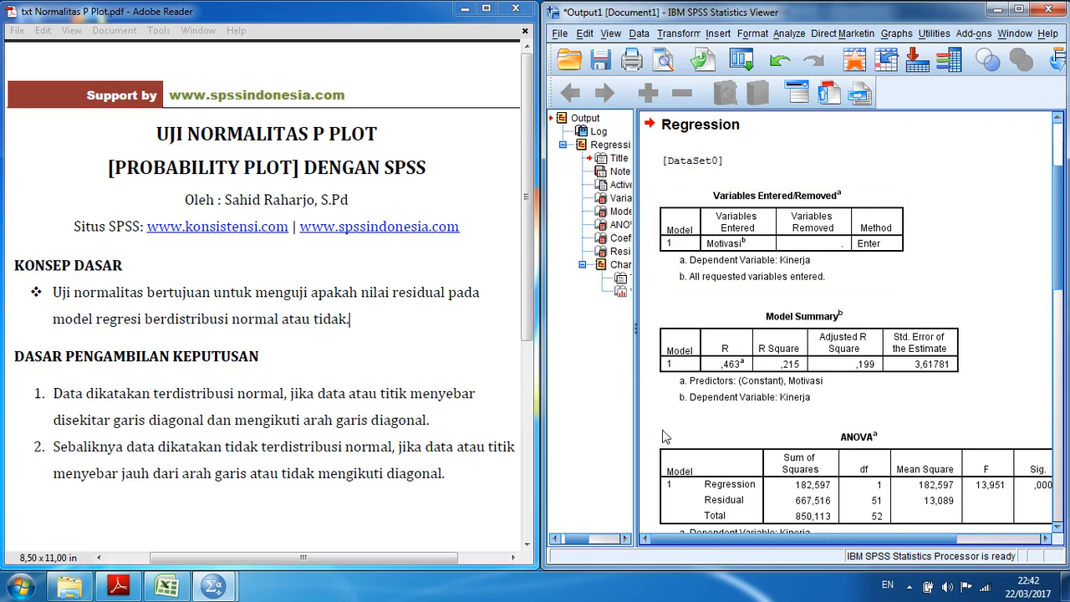
{"action": "left_click_drag", "start_coordinate": [714, 541], "coordinate": [724, 544]}
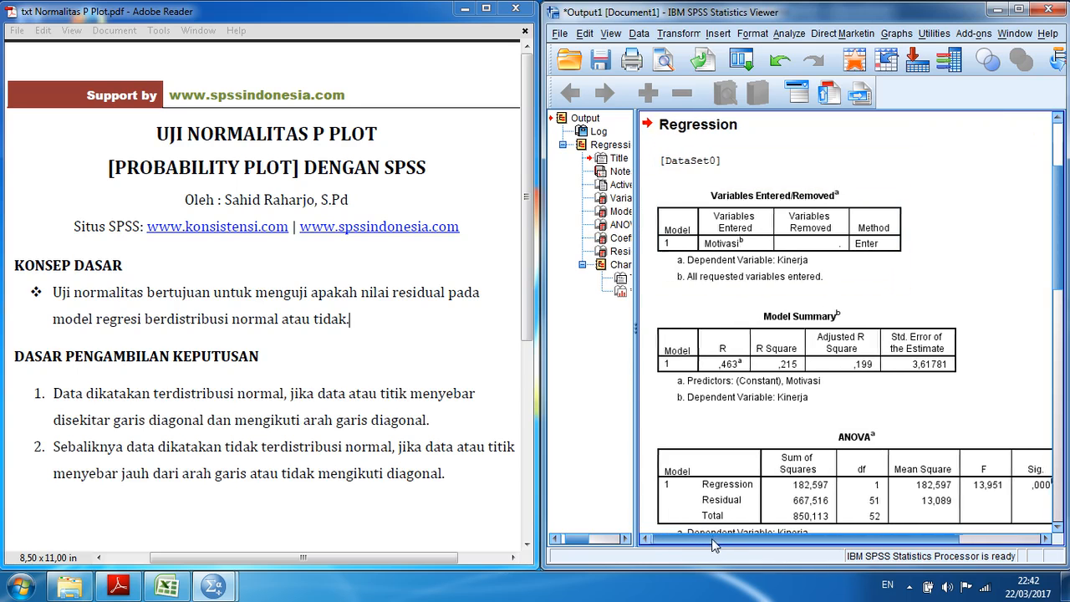